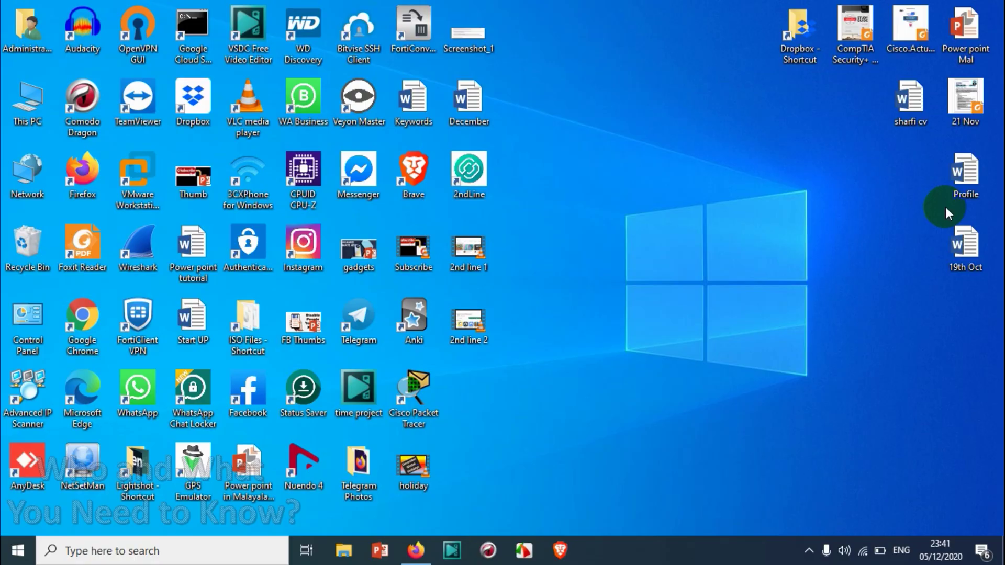
Refresh the desktop, then launch Settings by searching 'sett' from Start.
right_click(610, 223)
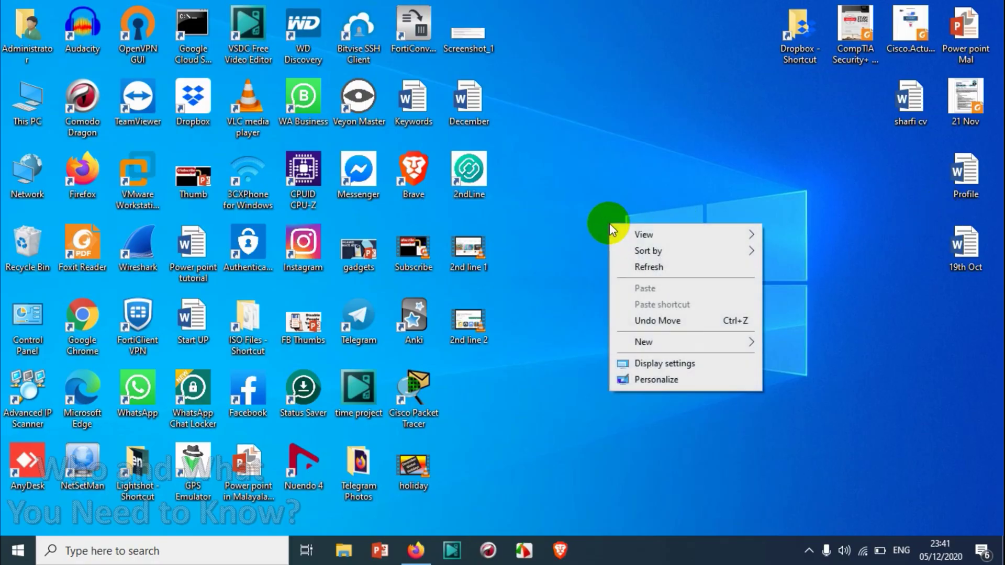
click(649, 265)
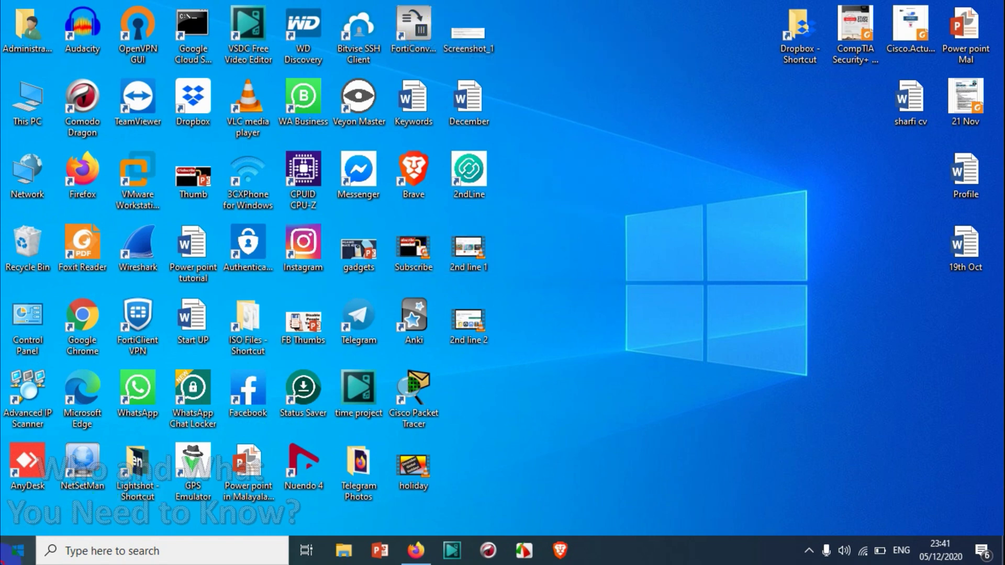
click(18, 551)
text(sett)
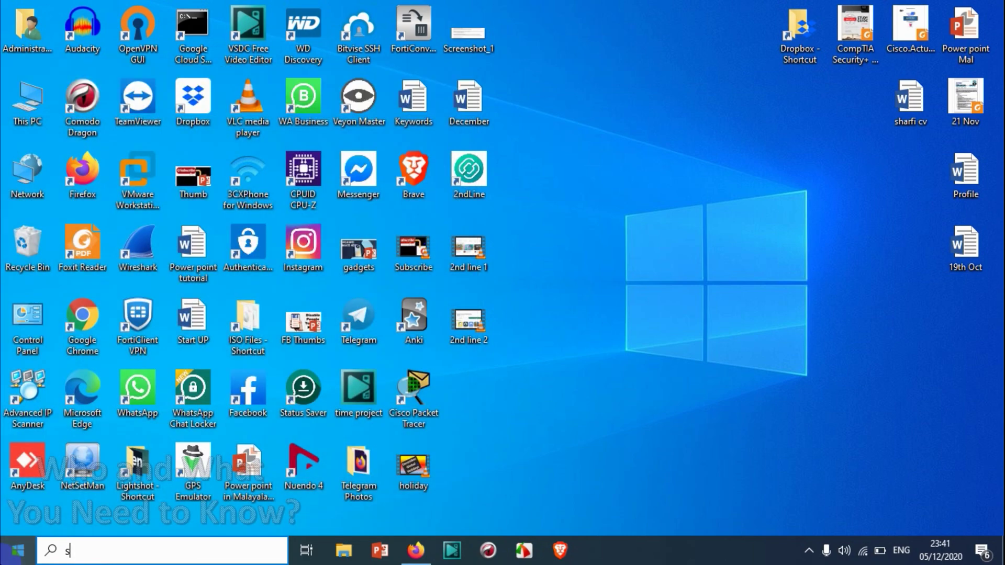
key(Return)
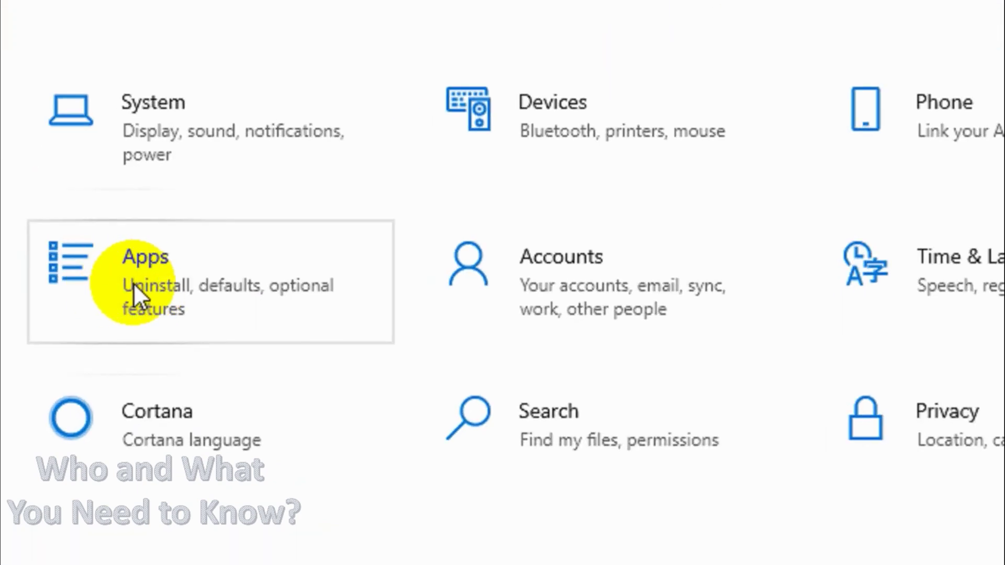
Open Apps & features, scroll the installed apps list, and focus its search box.
click(135, 285)
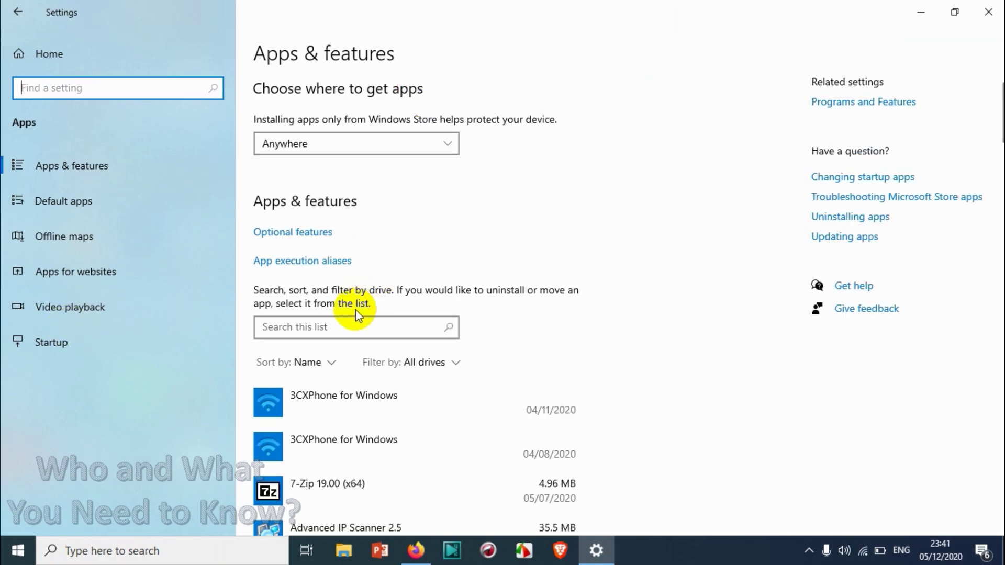
scroll(465, 403, down, 5)
scroll(463, 411, down, 20)
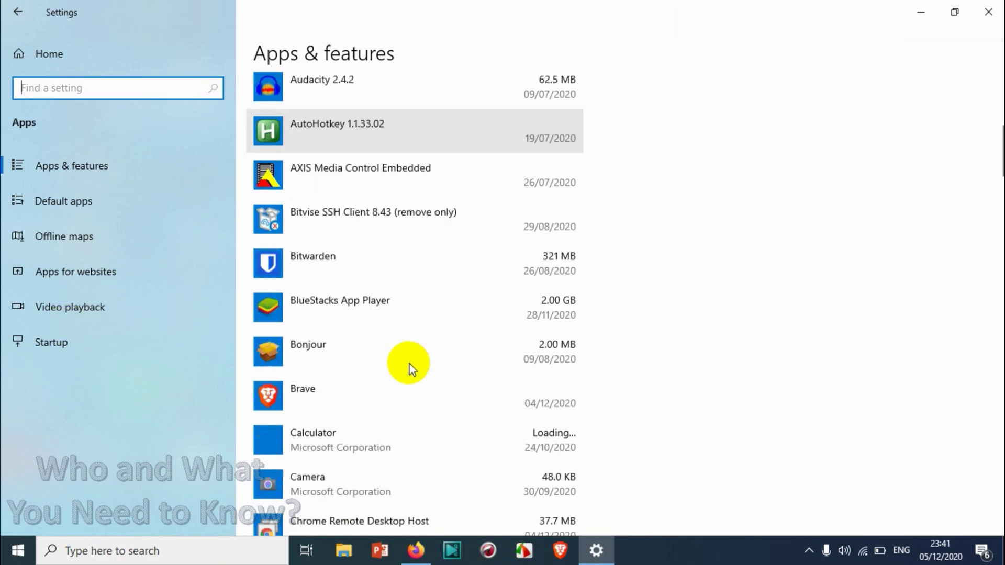
scroll(399, 291, down, 20)
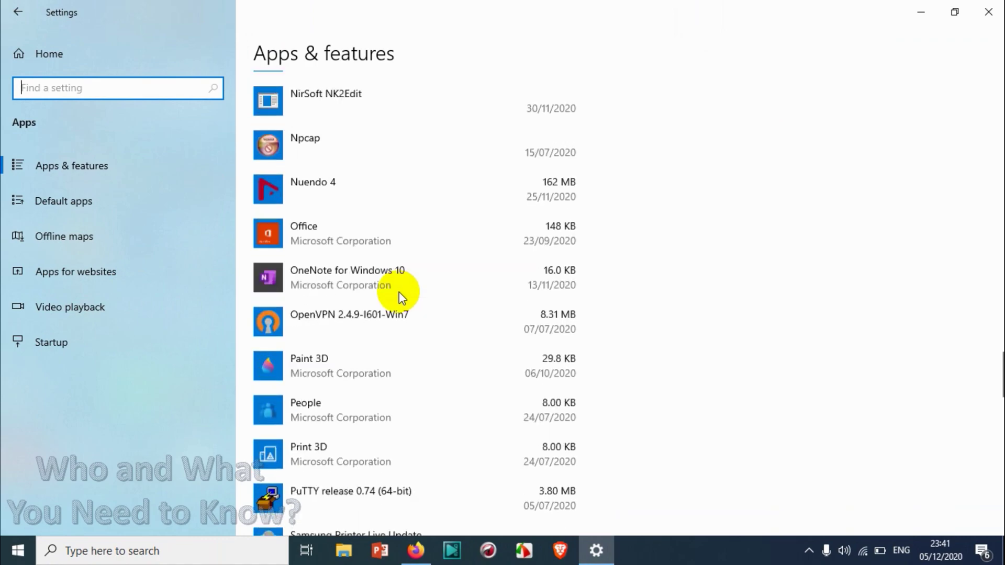
scroll(398, 305, up, 15)
scroll(396, 300, up, 20)
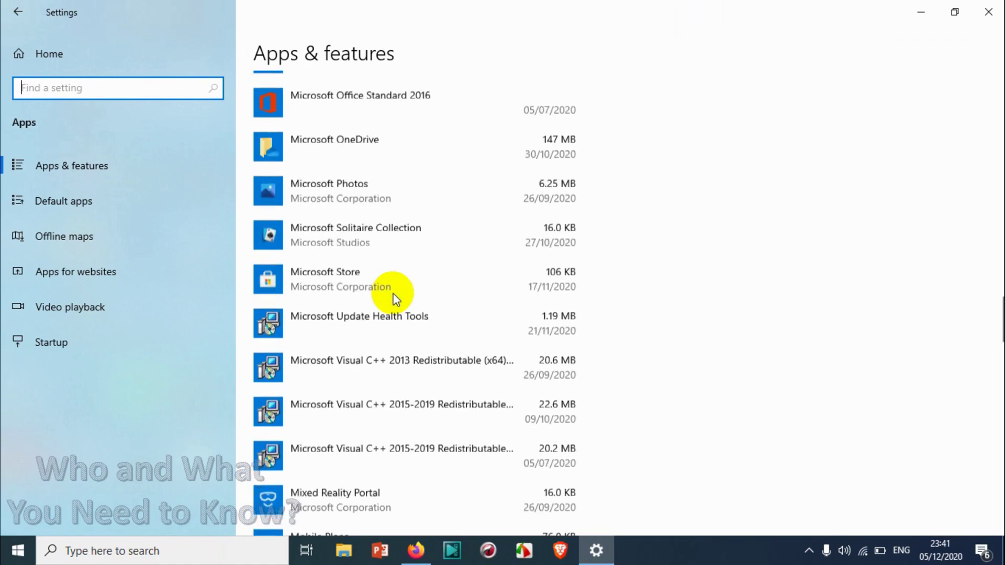
scroll(339, 255, up, 10)
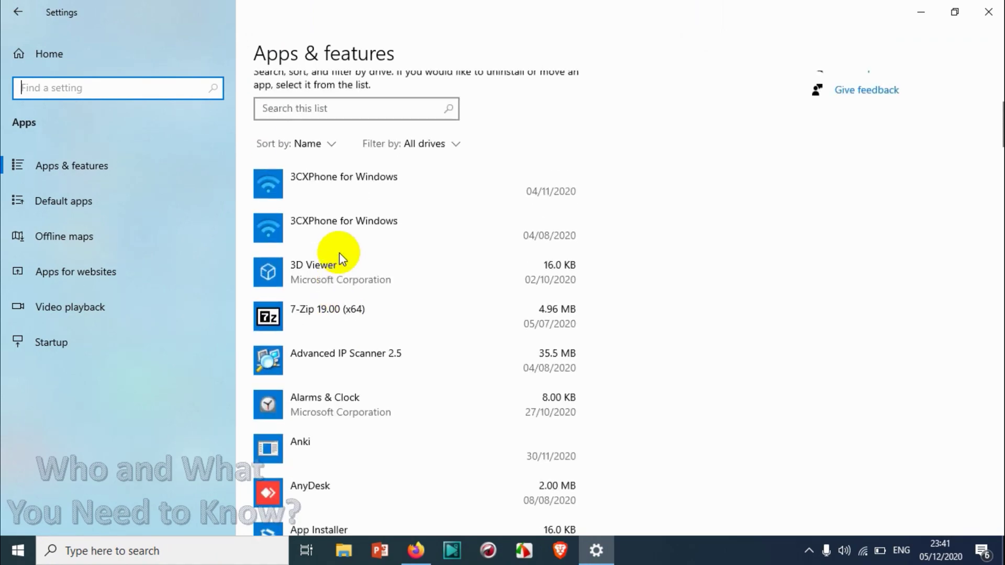
click(322, 329)
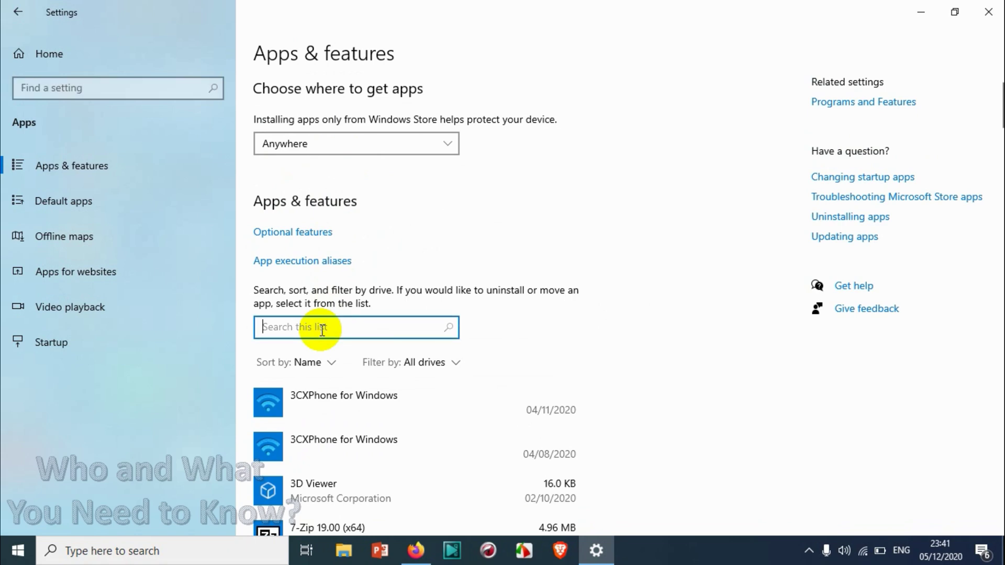
mouse_move(472, 5)
mouse_down()
mouse_move(480, 117)
mouse_move(477, 3)
mouse_up()
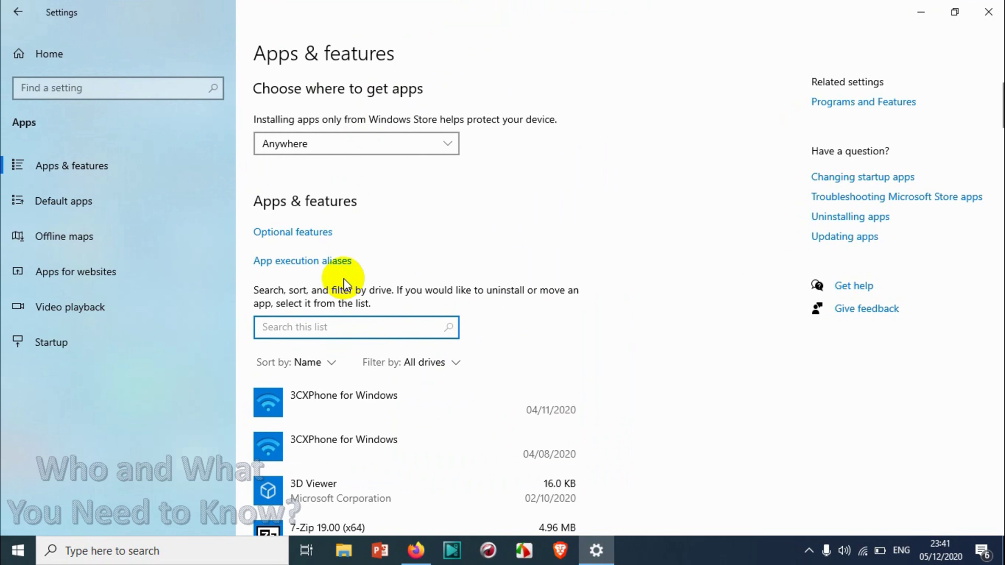
Filter the apps by 'fo' and uninstall FortiConverter 6.0.0 Build 0035, confirming both prompts.
text(fort)
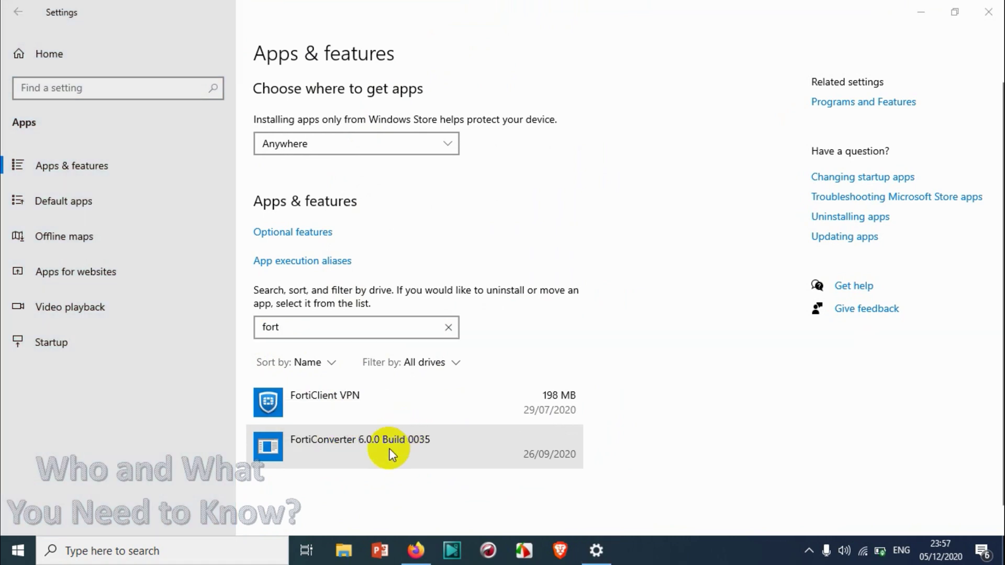
click(390, 451)
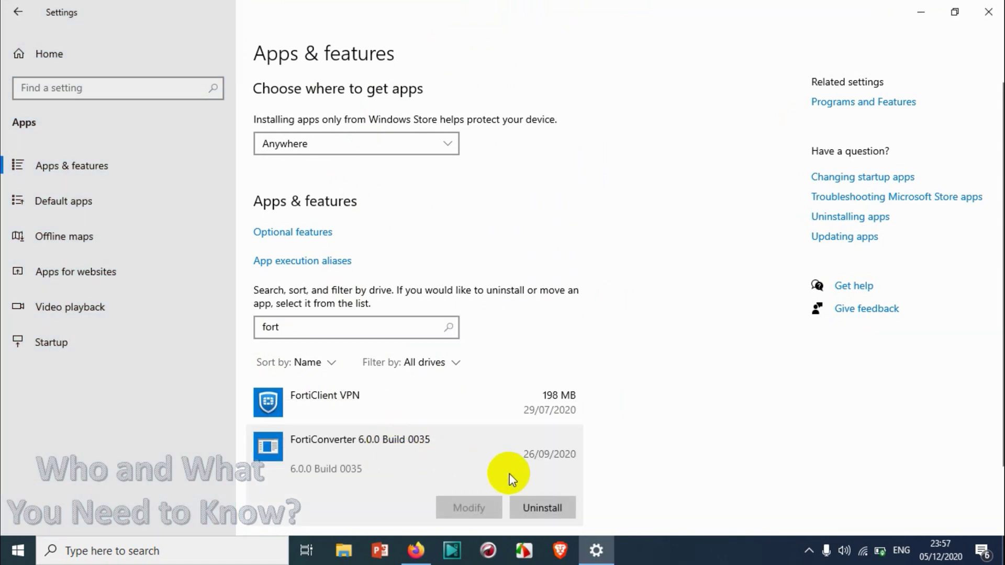
click(533, 501)
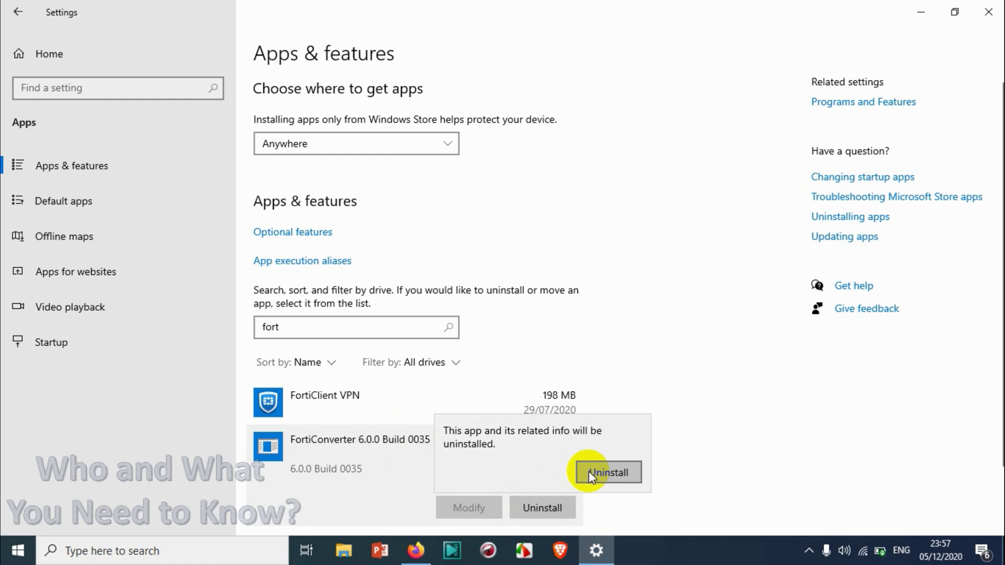
click(588, 471)
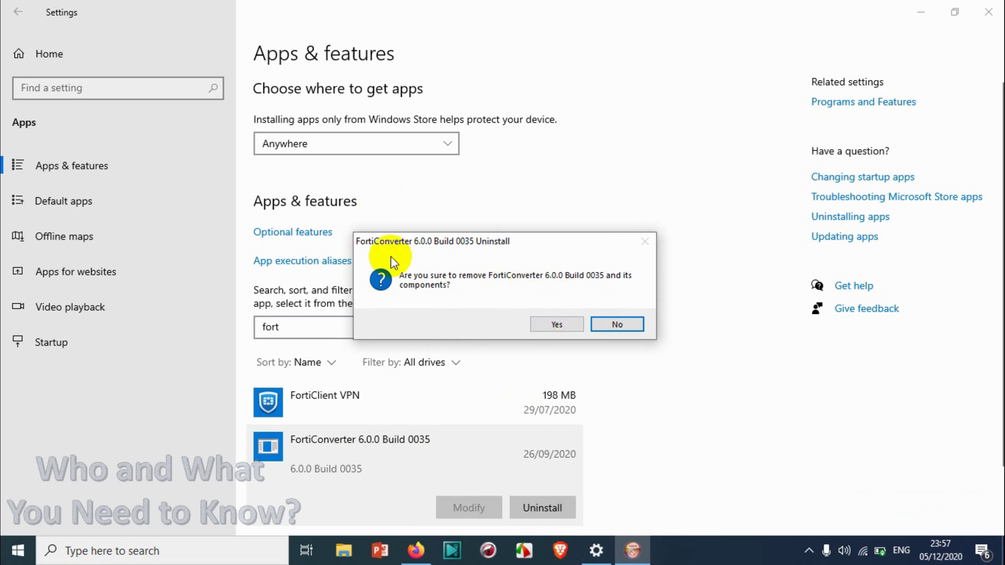
click(566, 324)
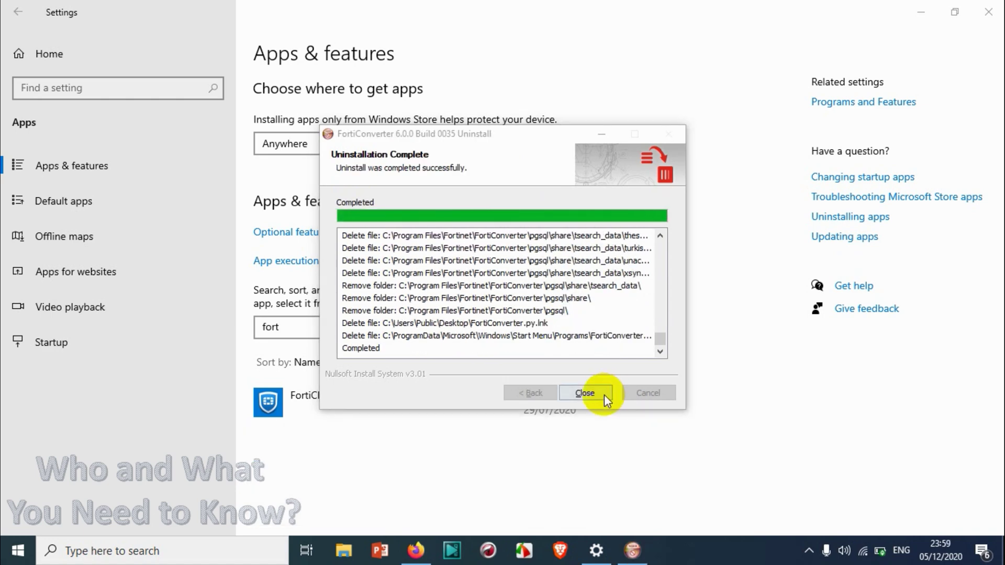
Close the finished FortiConverter uninstaller and dismiss its removal confirmation.
click(596, 399)
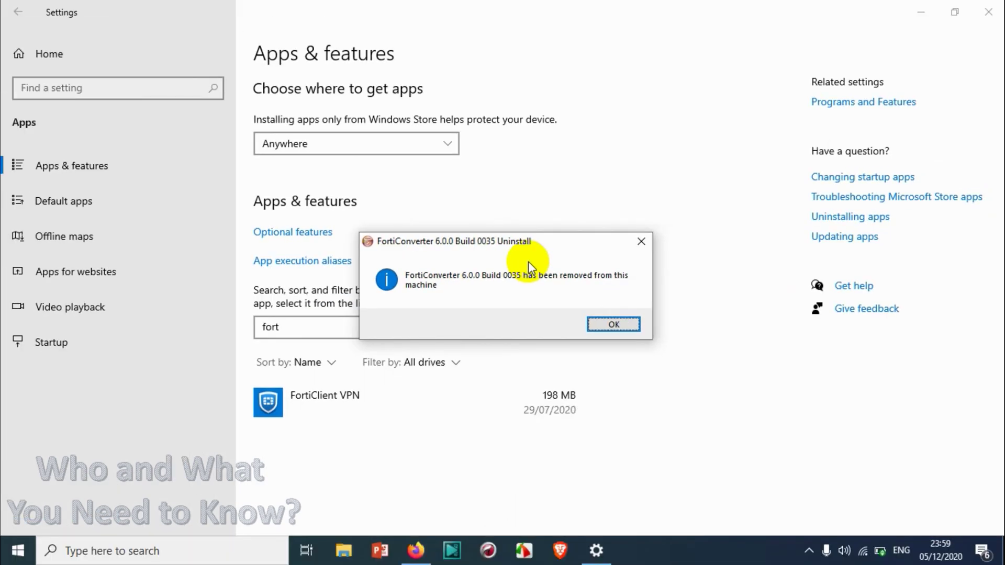
click(618, 326)
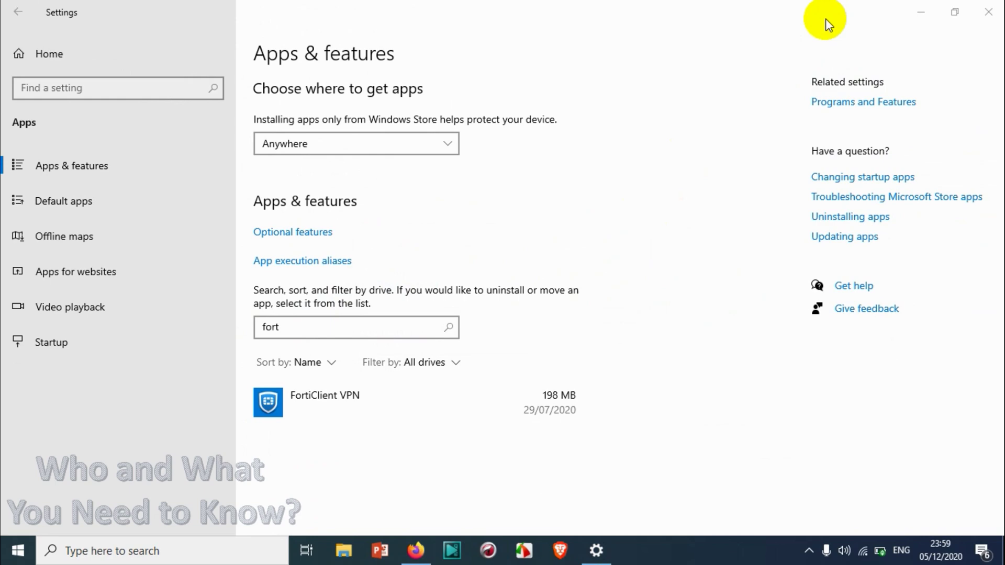
Close Settings and run appwiz.cpl from the Run dialog to open Programs and Features.
click(989, 12)
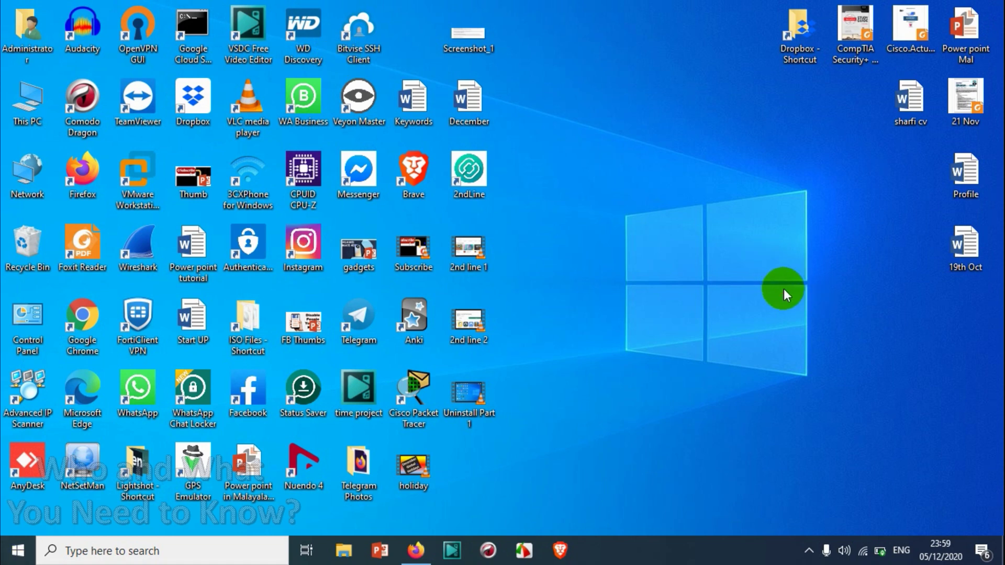
key(super+r)
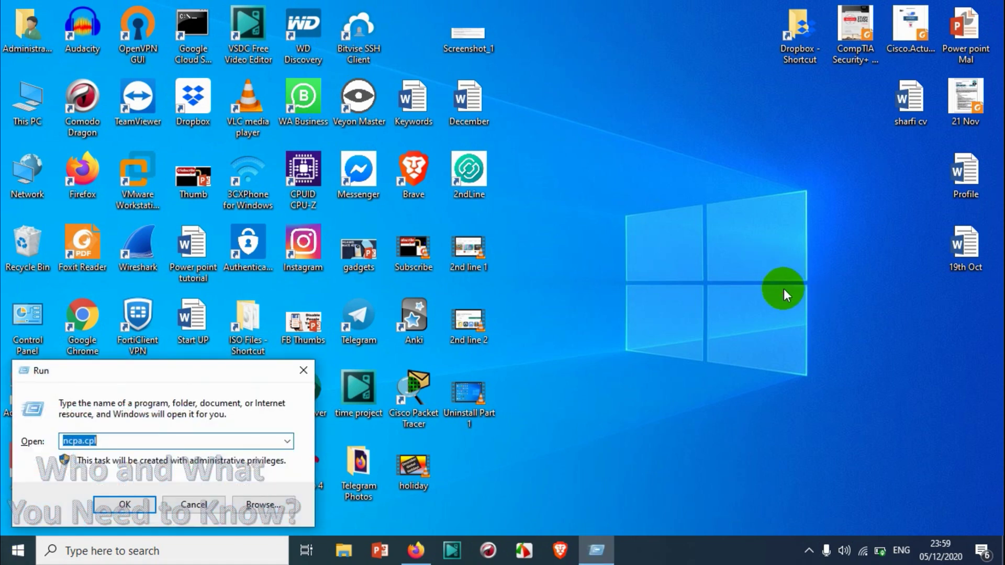
key(super)
click(733, 221)
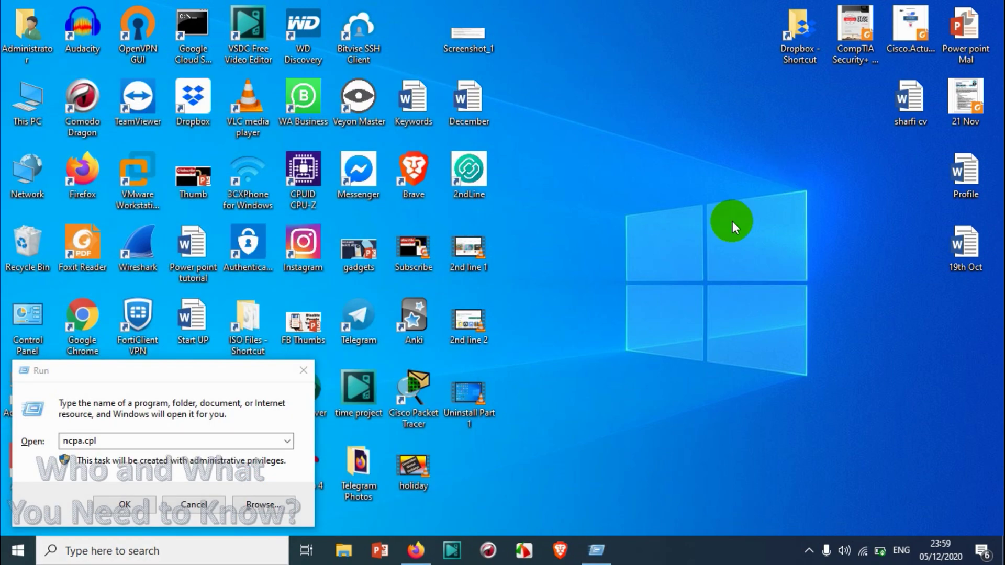
click(304, 371)
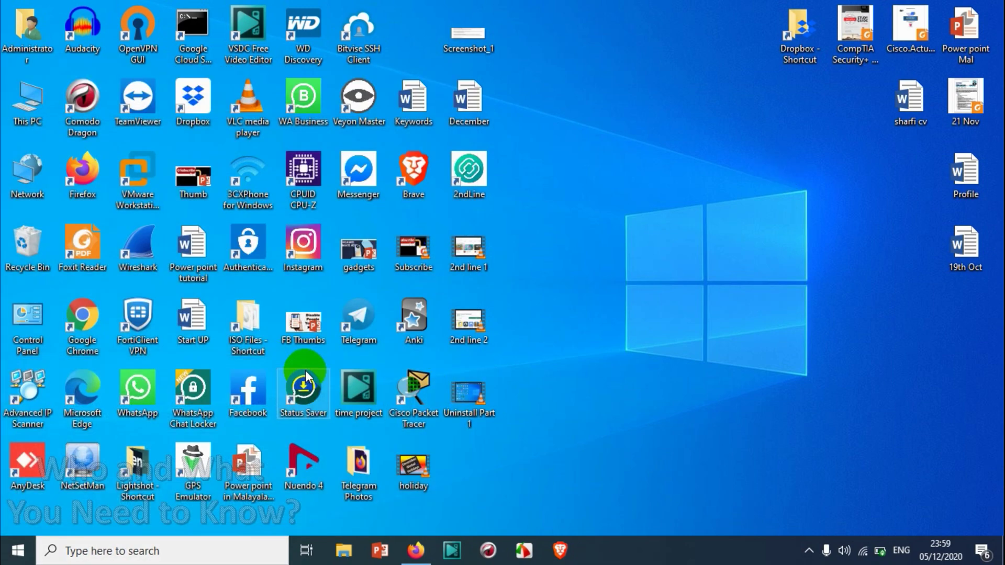
key(super+r)
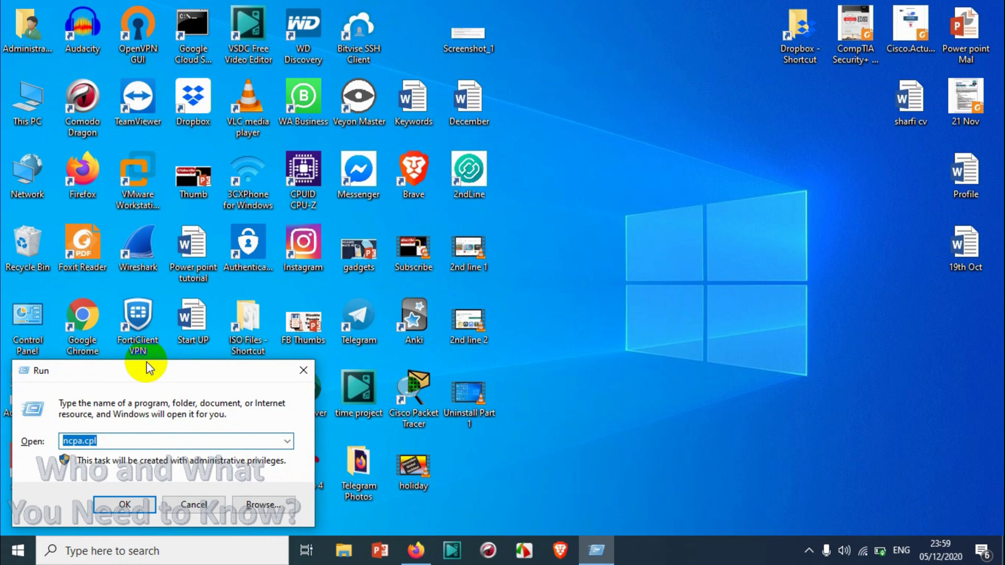
click(293, 372)
key(super)
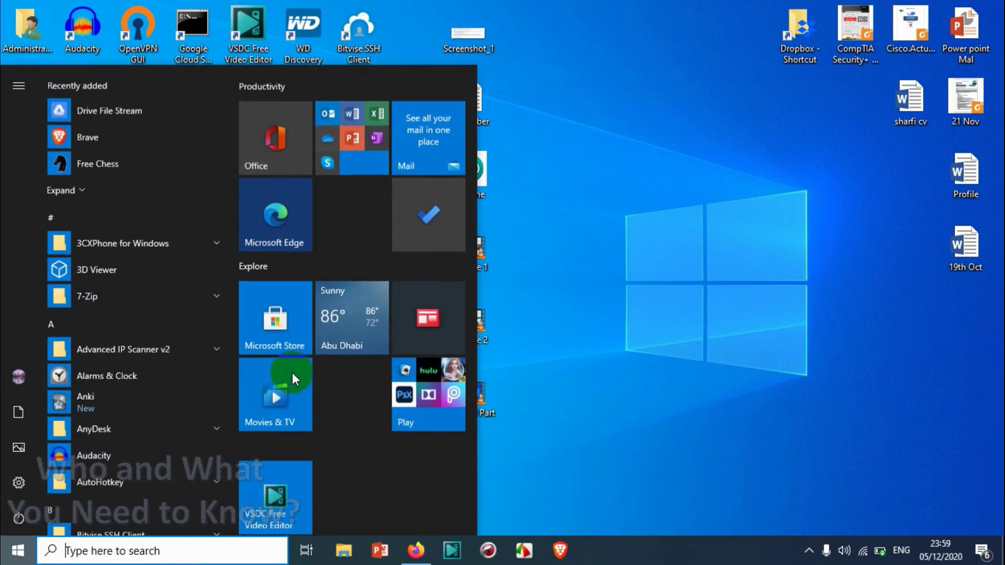
text(run)
key(Return)
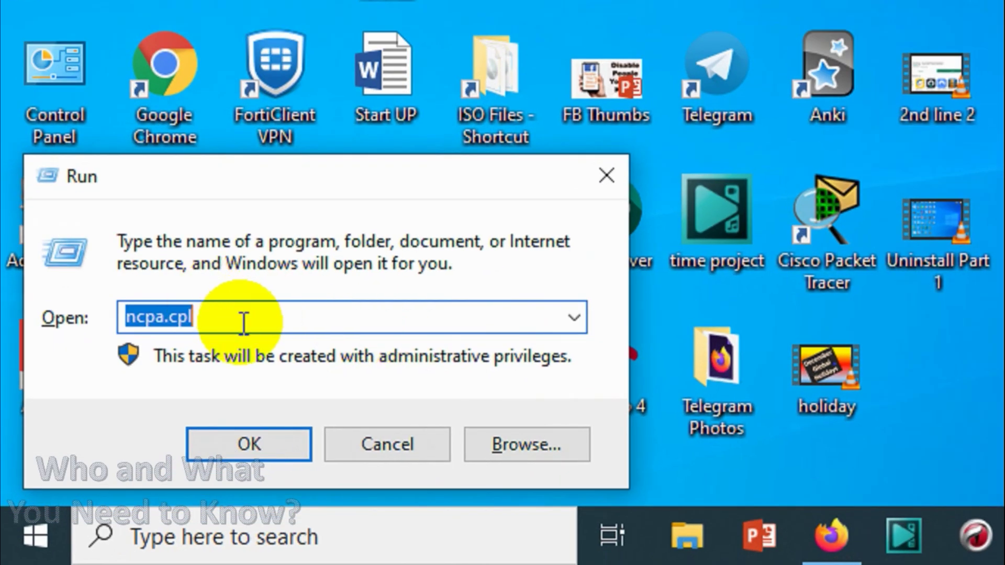
text(appwiz)
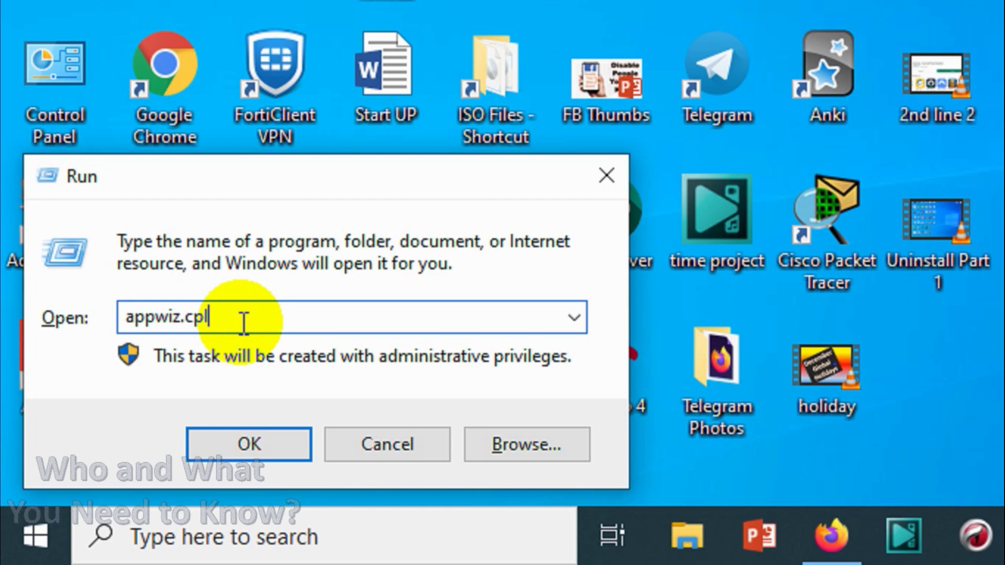
key(Return)
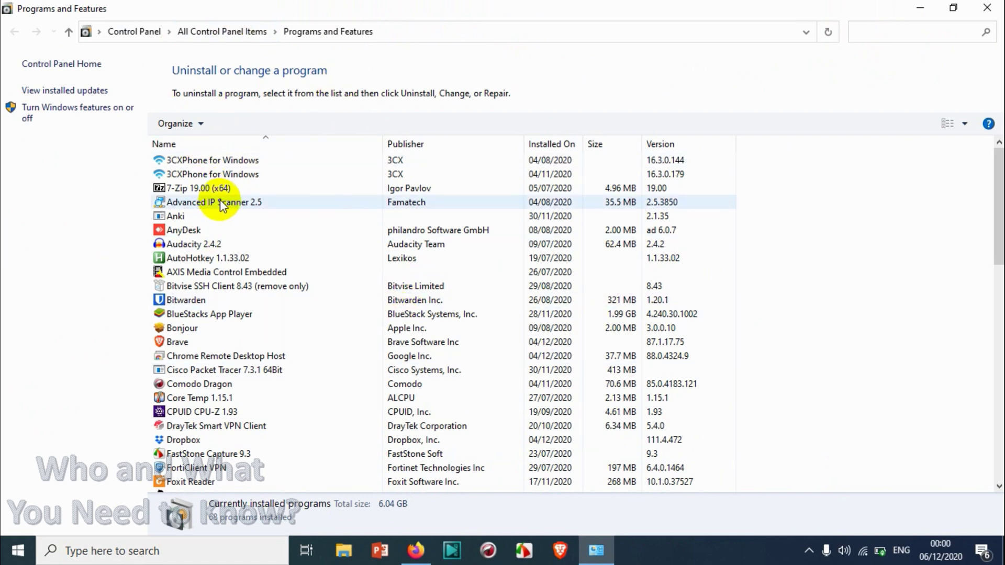
Scroll the installed programs list and jump to Bitvise SSH Client 8.43 with the B key.
click(215, 272)
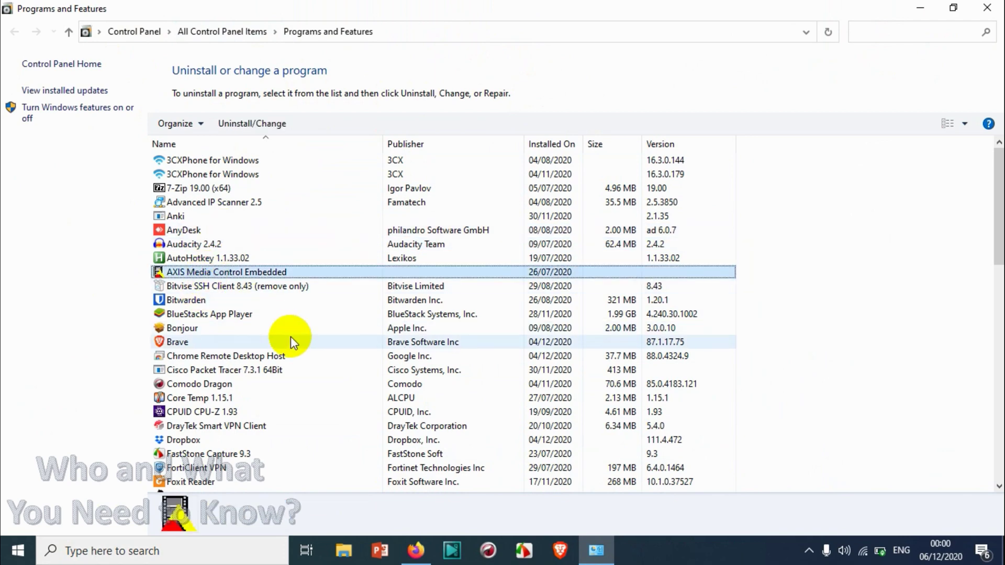
scroll(287, 310, down, 4)
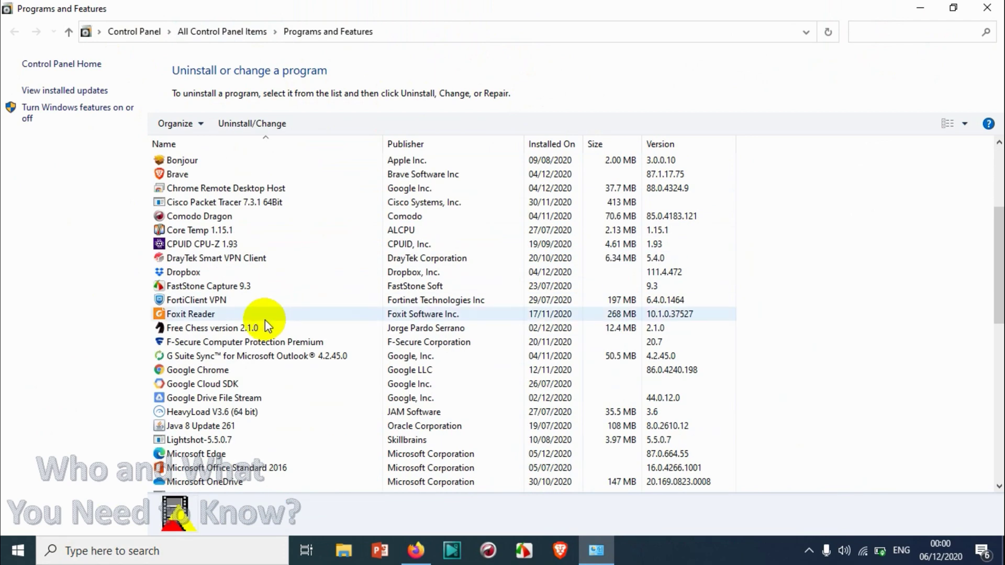
scroll(259, 329, down, 5)
drag(381, 6, 401, 98)
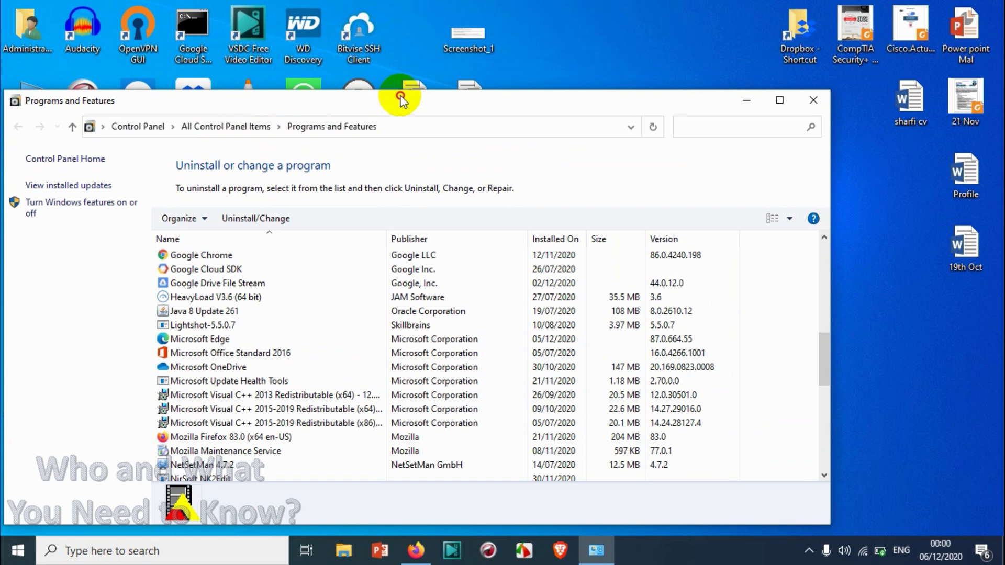
double_click(400, 99)
click(225, 284)
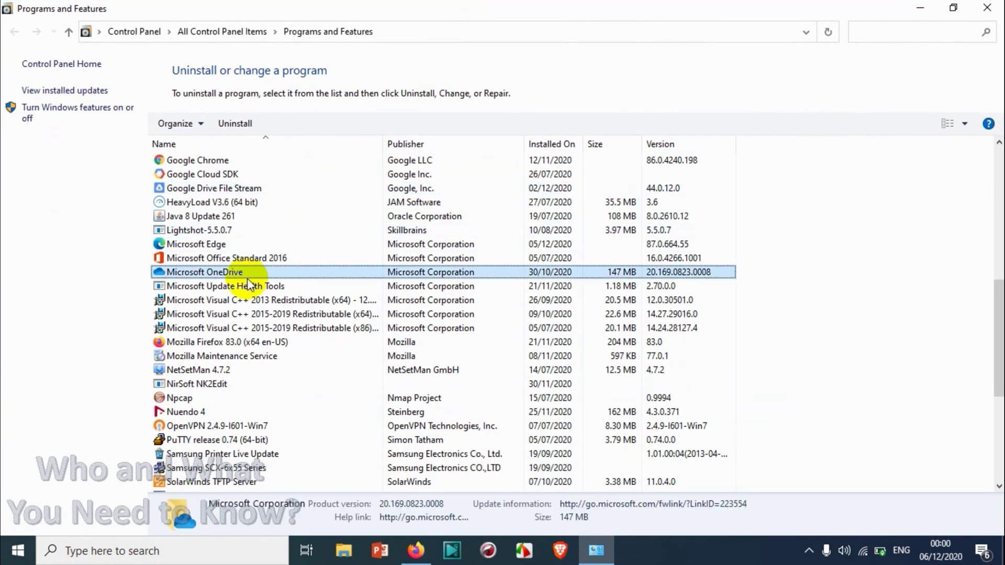
key(b)
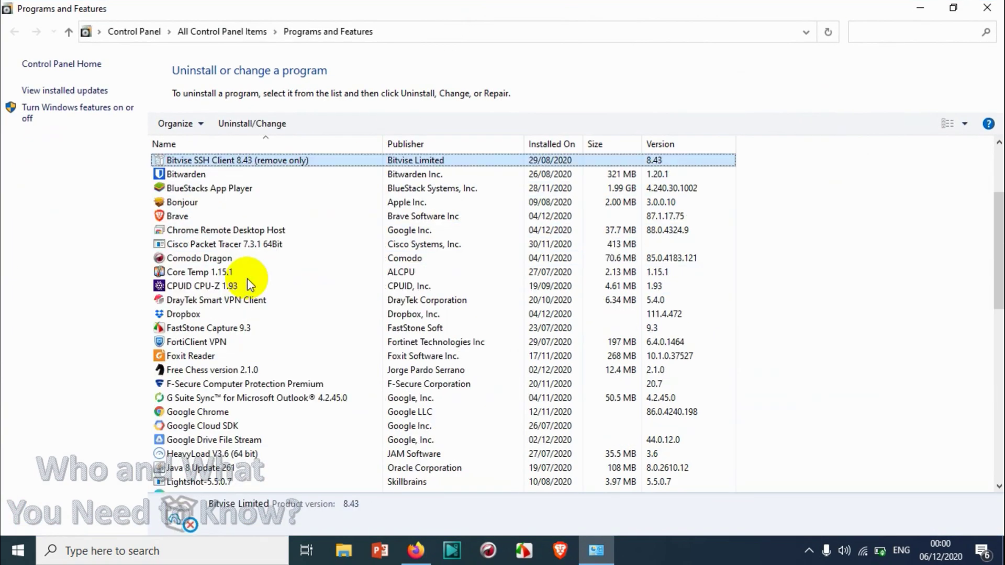
scroll(247, 279, up, 2)
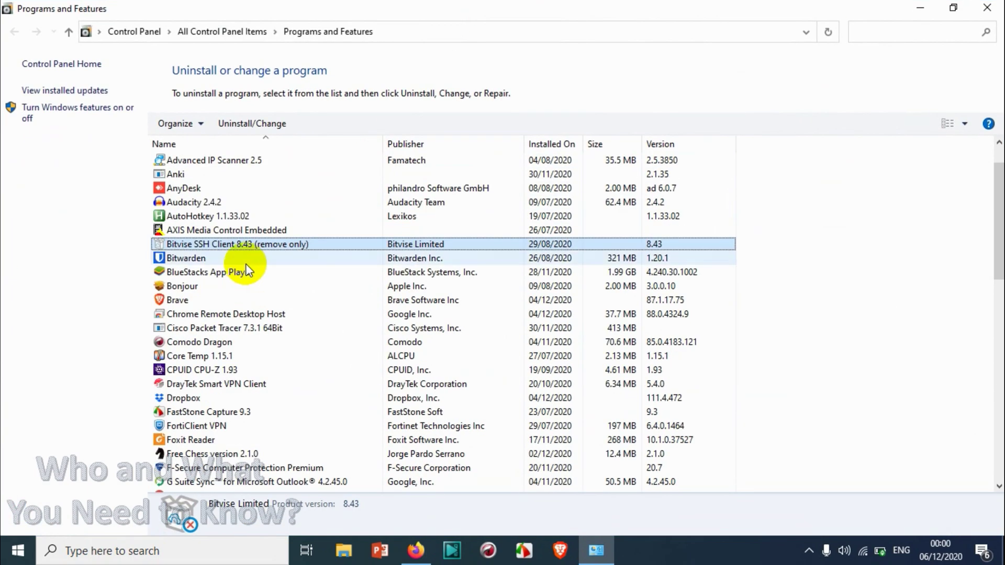
Remove Bitvise SSH Client 8.43 and close its log once it reports Uninstall completed.
double_click(368, 246)
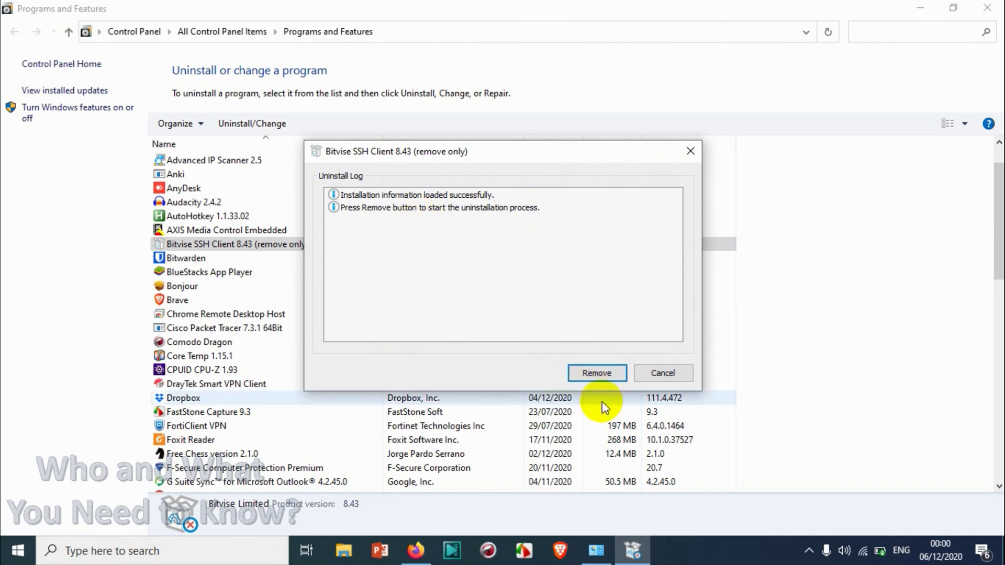
click(595, 374)
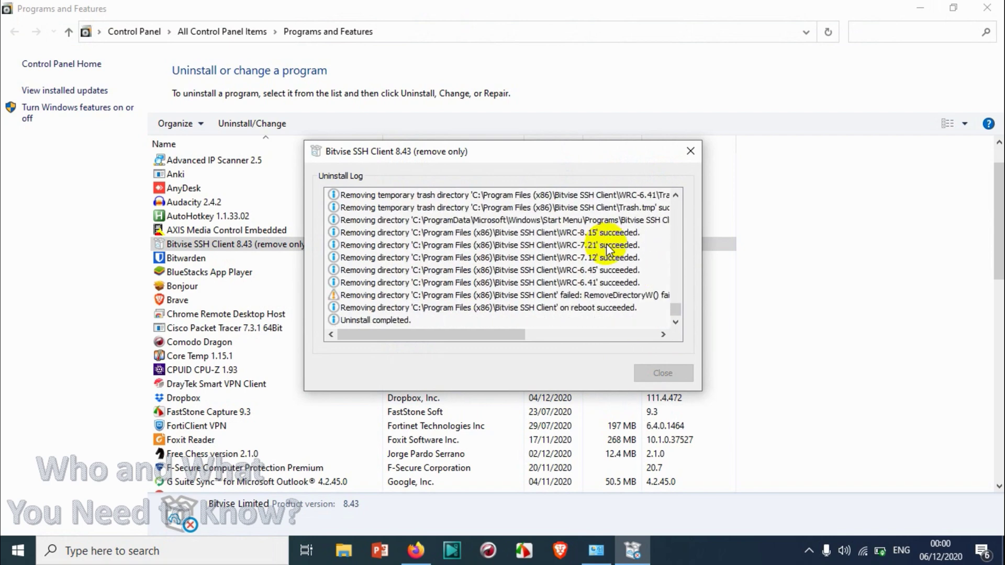
click(398, 320)
click(658, 375)
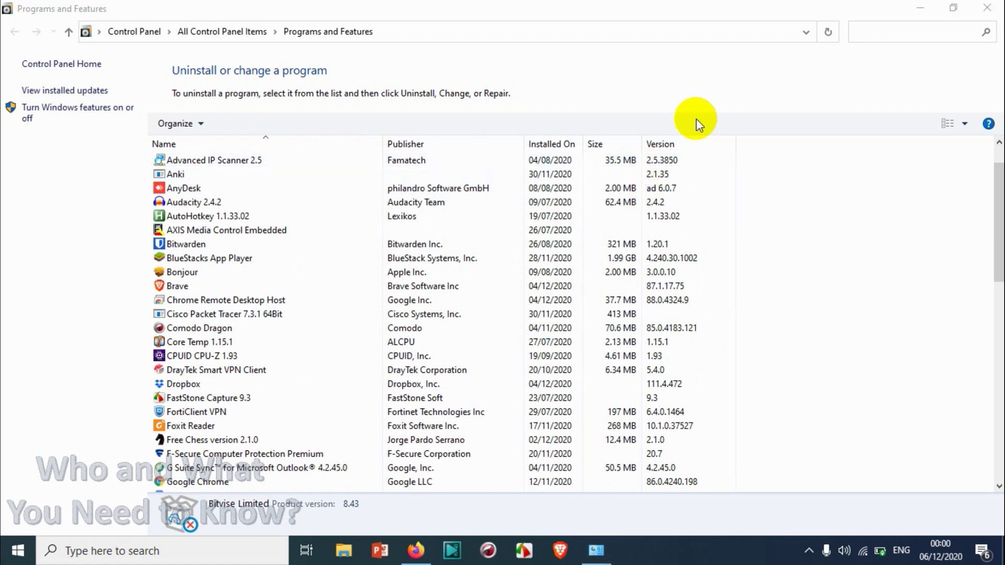
Close Programs and Features and refresh the desktop icons.
click(987, 7)
right_click(628, 155)
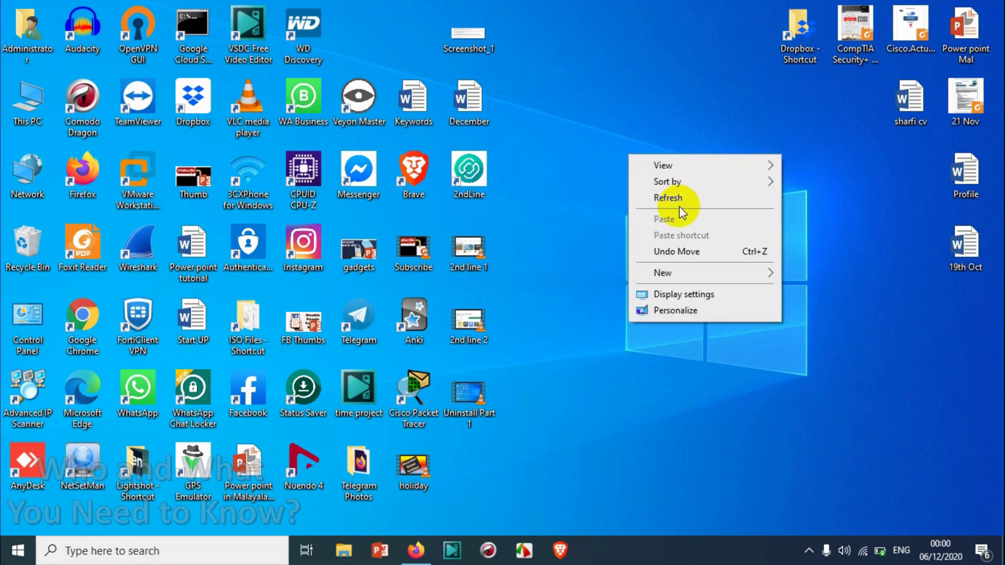
click(673, 202)
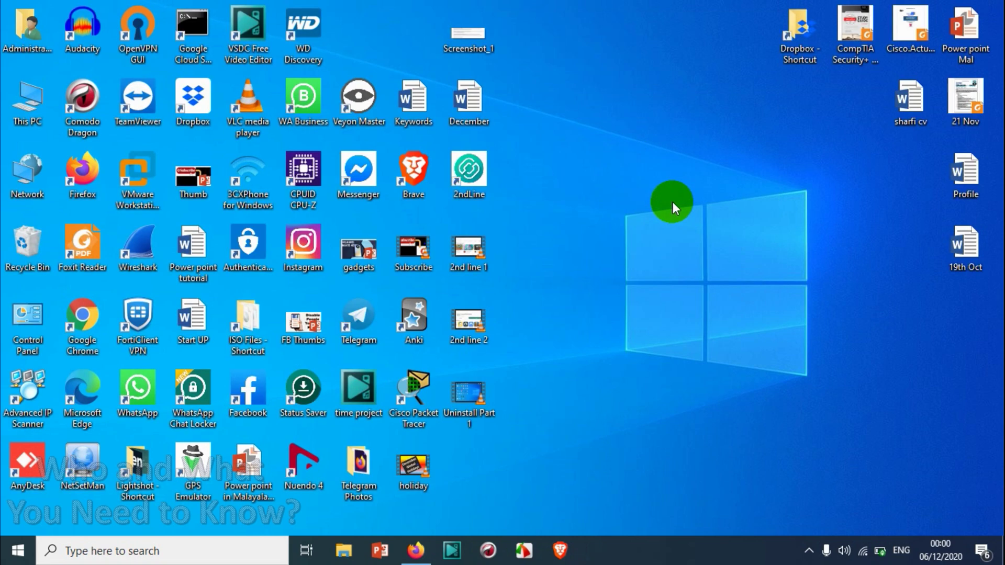